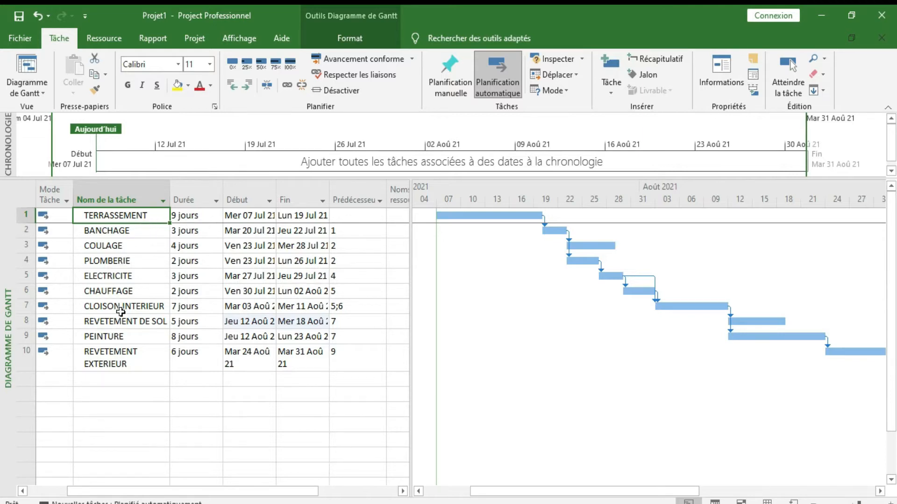
Step: Show the project summary task above all tasks in the Gantt table
mouse_move(81, 219)
left_mouse_down()
mouse_move(90, 248)
mouse_move(201, 346)
mouse_move(240, 353)
mouse_move(283, 341)
mouse_move(301, 353)
mouse_move(363, 360)
left_mouse_up()
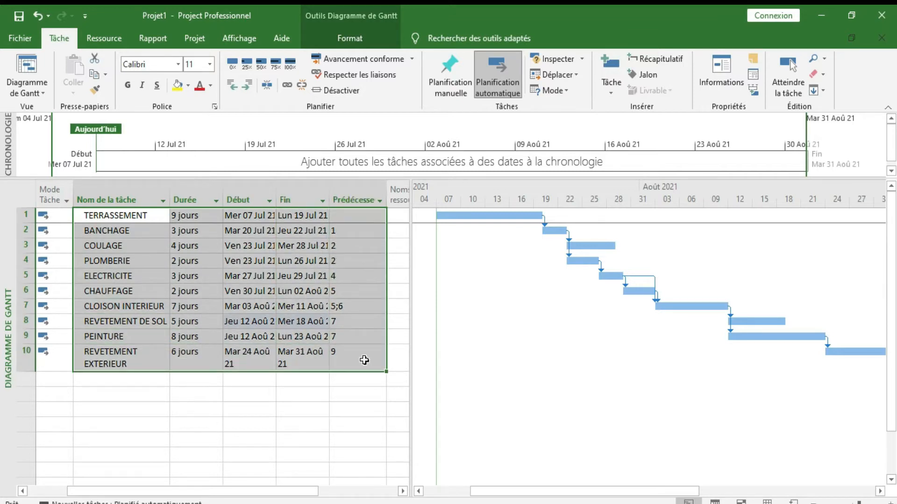
left_click(336, 36)
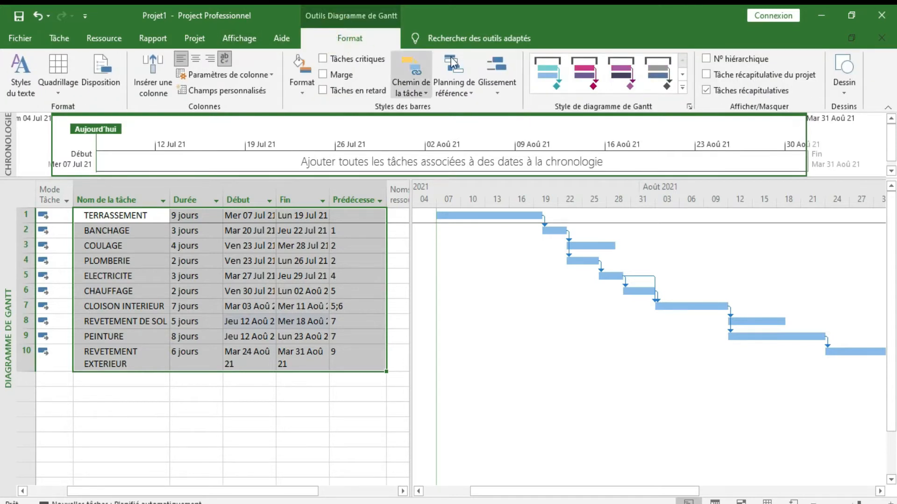
left_click(706, 75)
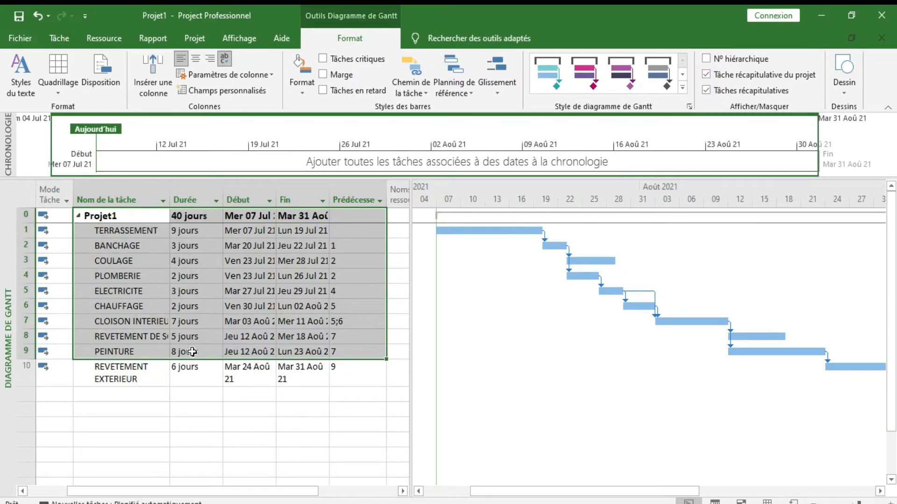
Step: Rename the project summary task as CONSTRUCTION UNE MAISON
left_click(128, 215)
left_click(127, 217)
key("BackSpace")
key("BackSpace")
key("BackSpace")
key("BackSpace")
key("BackSpace")
key("BackSpace")
type("C")
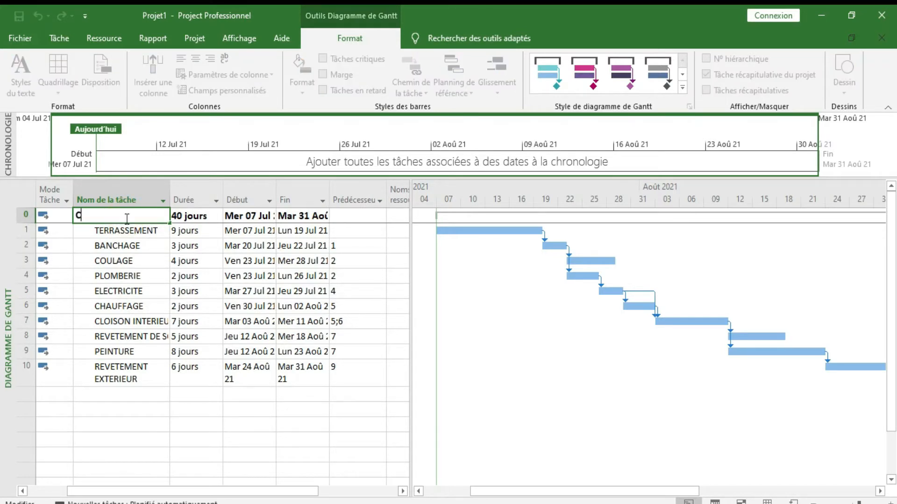
type("ONSTRUCTION UNE MAISON")
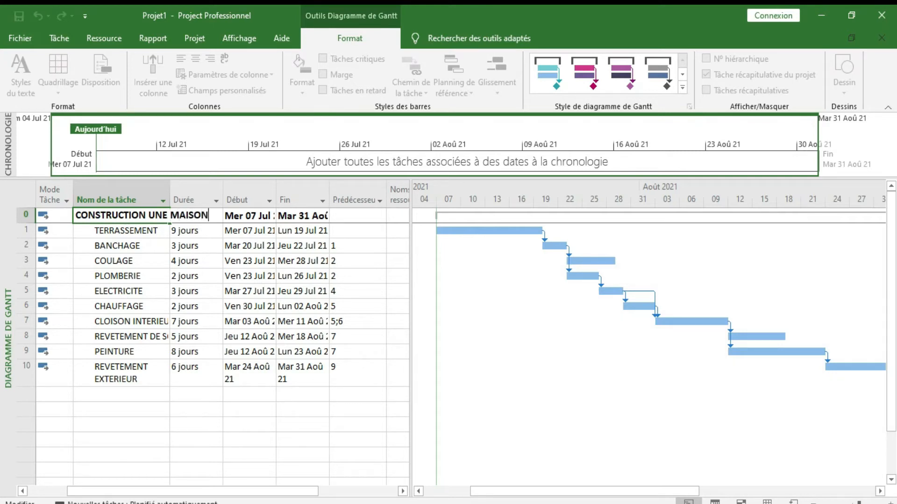
key("Return")
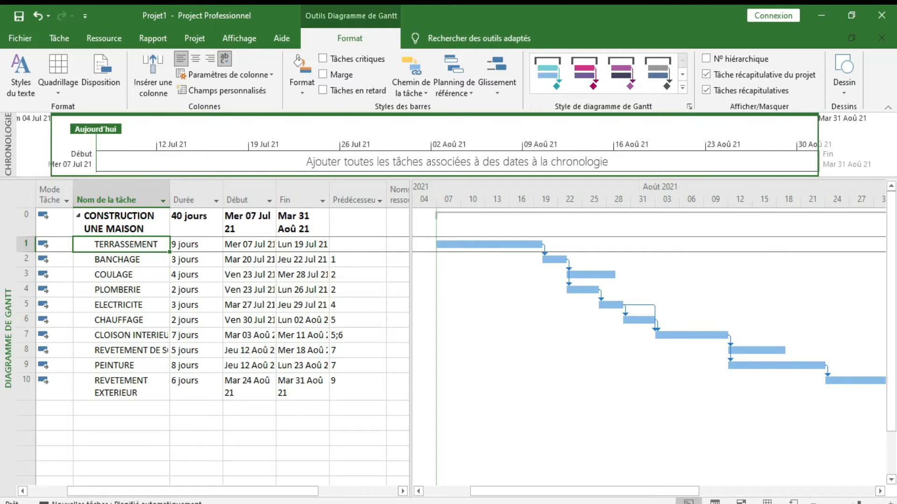
Step: Insert a summary task above TERRASSEMENT and name it GROS OEUVRE
left_click(138, 243)
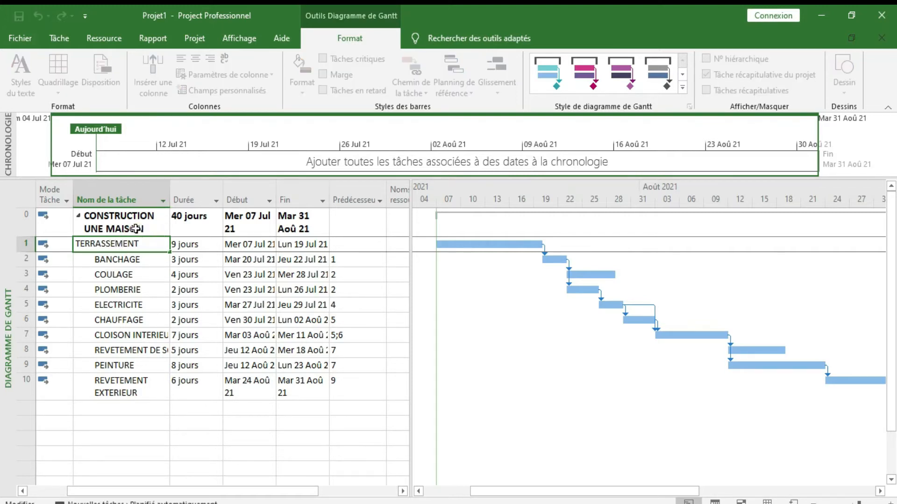
left_click(60, 37)
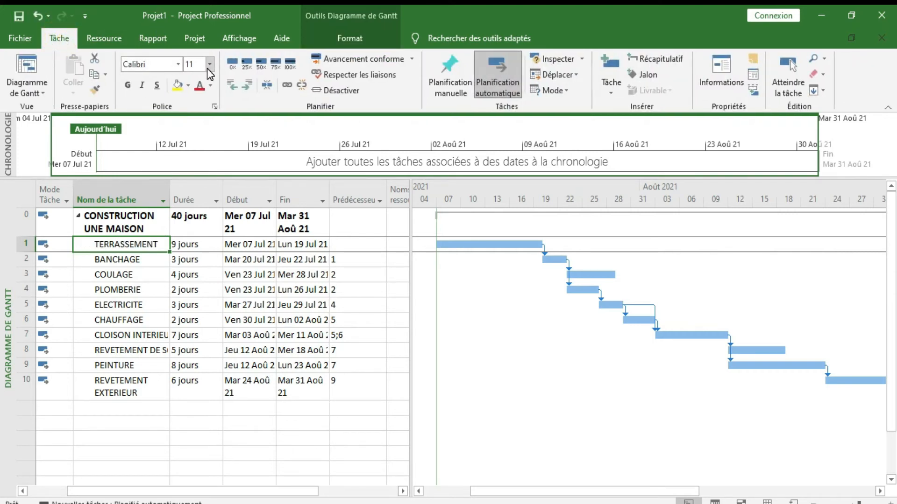
left_click(640, 59)
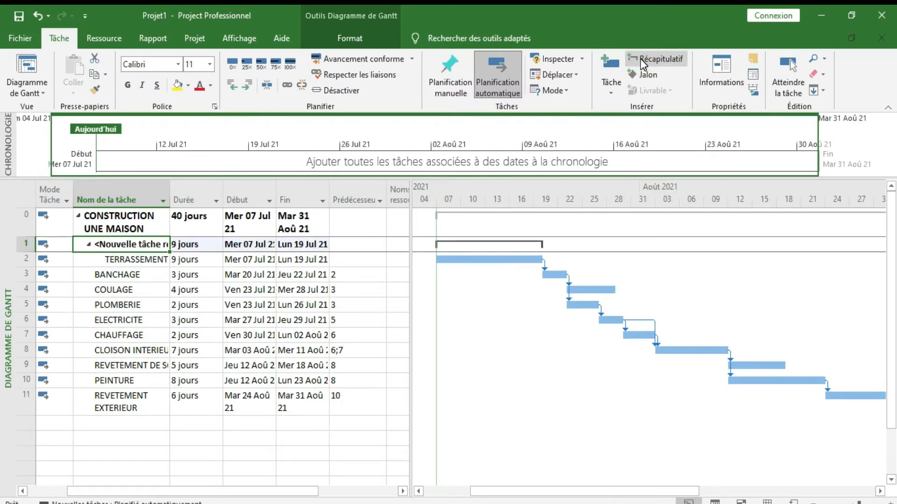
key("BackSpace")
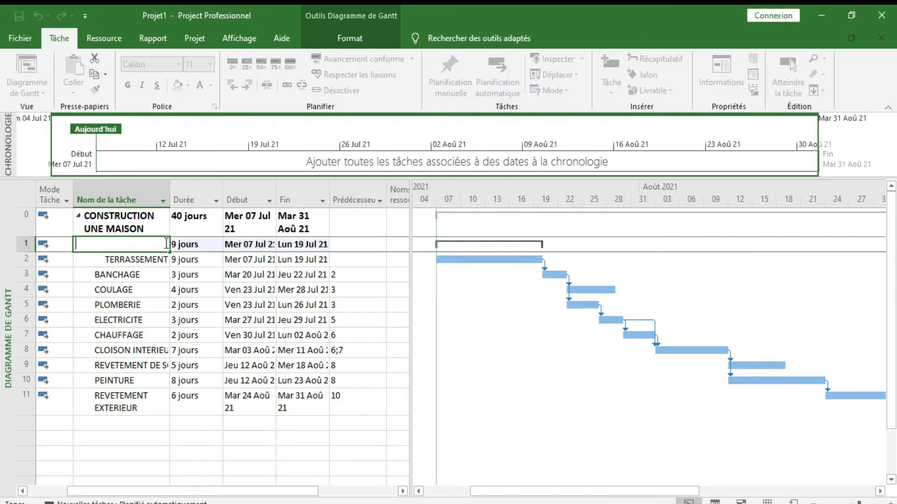
type("GROS OEUVRE")
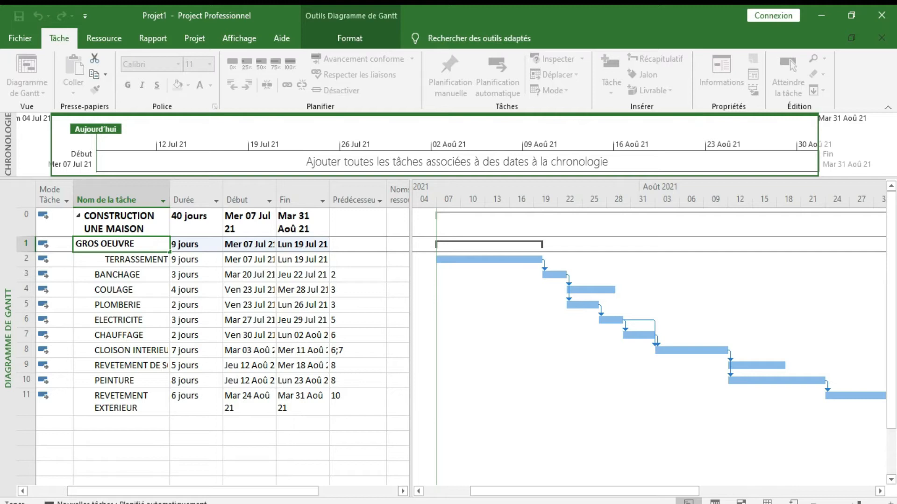
key("Return")
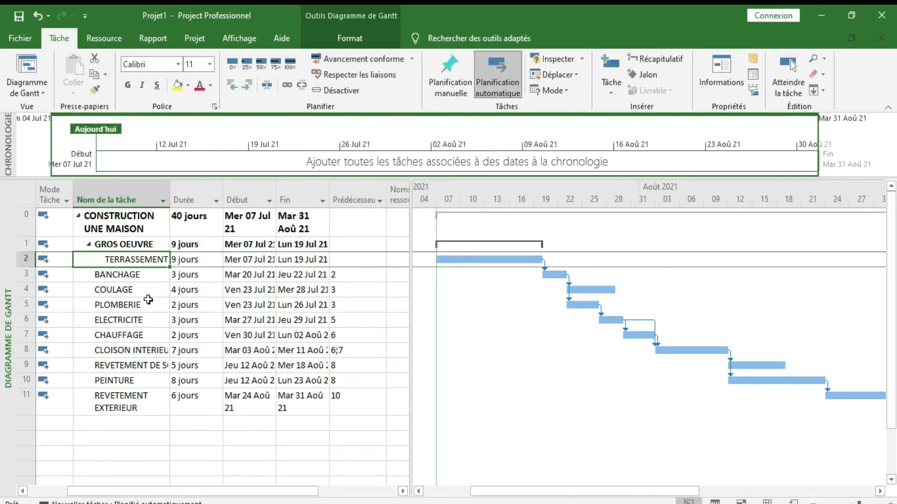
Step: Indent the BANCHAGE and COULAGE tasks so they become subtasks of GROS OEUVRE
left_click(123, 279)
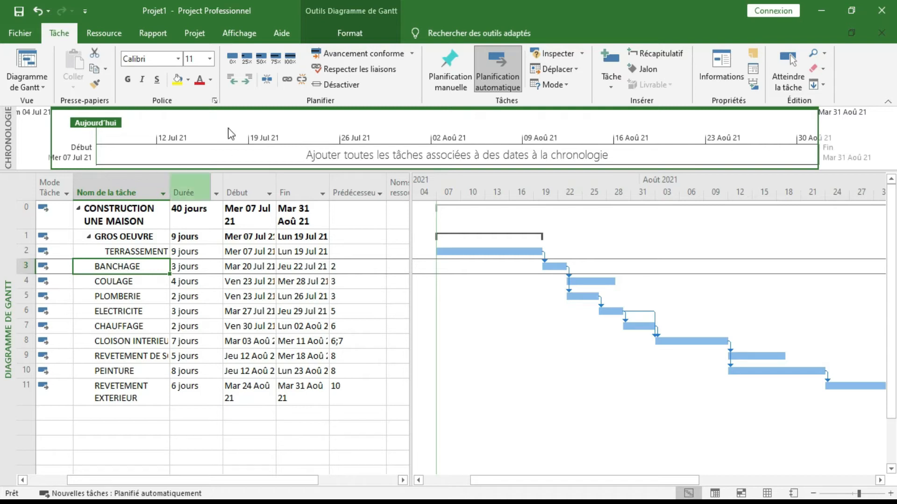
left_click(246, 79)
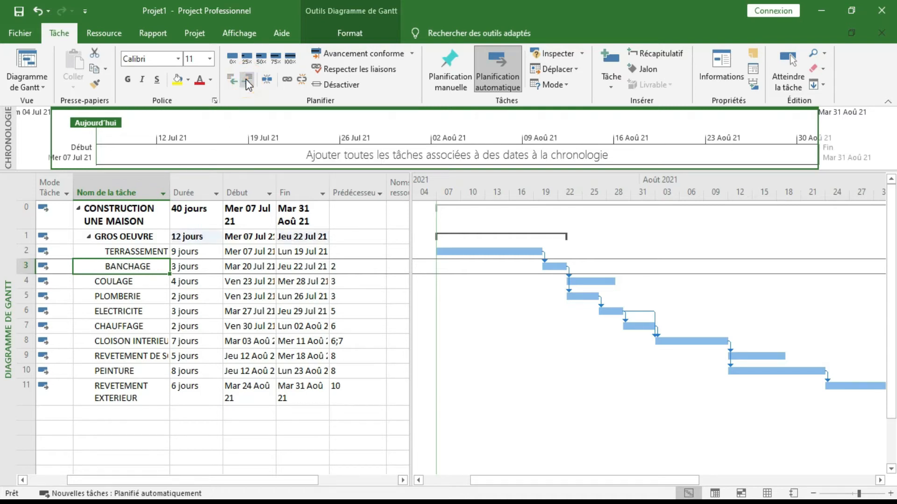
left_click(151, 282)
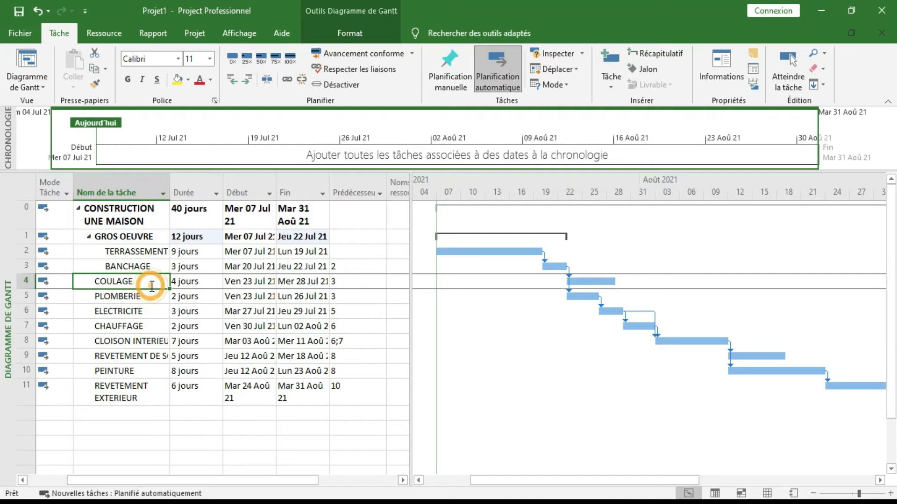
left_click(247, 80)
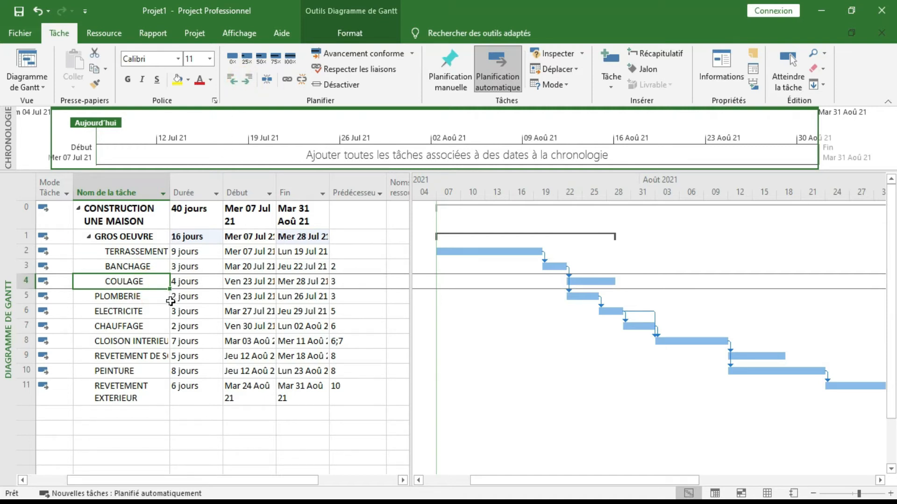
Step: Insert a summary task above PLOMBERIE and name it SECOND OEUVRE
left_click(145, 298)
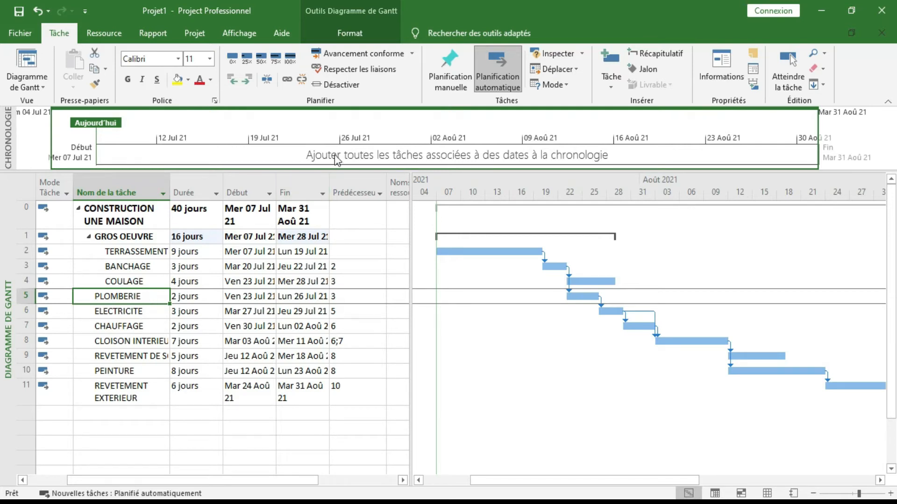
left_click(649, 54)
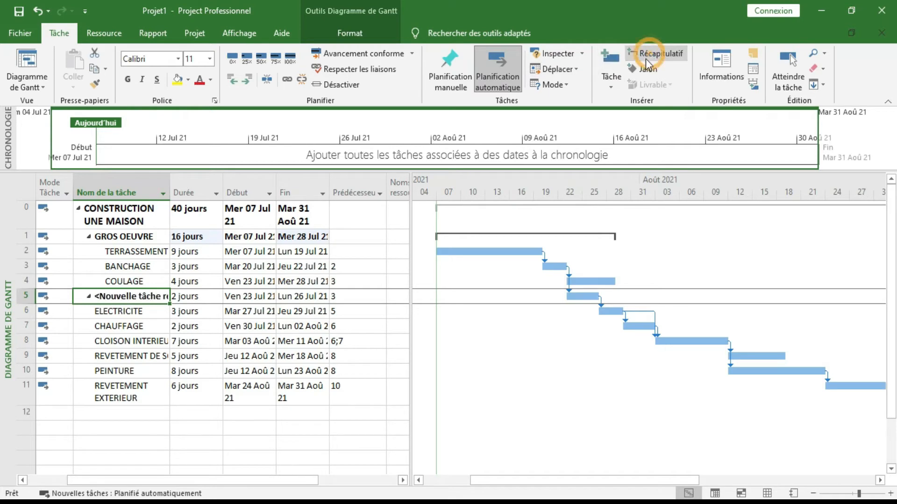
key("BackSpace")
type("SEC")
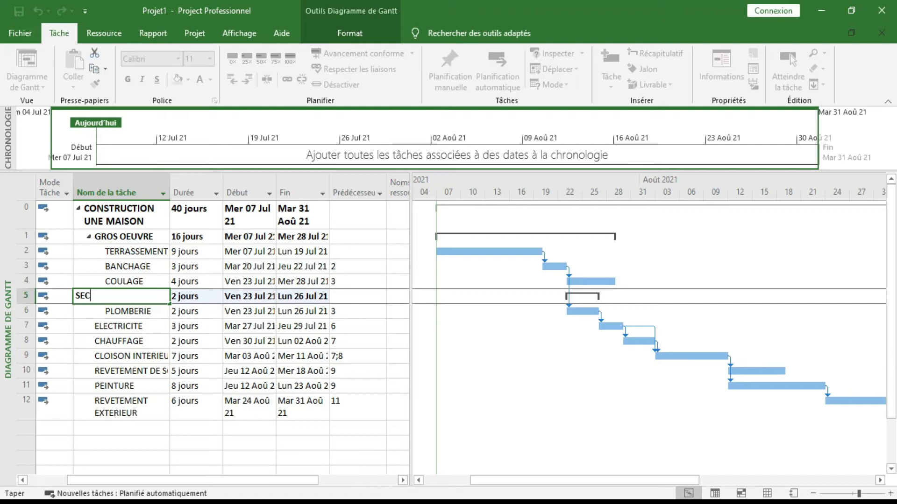
type("OND OEUVRE")
key("Return")
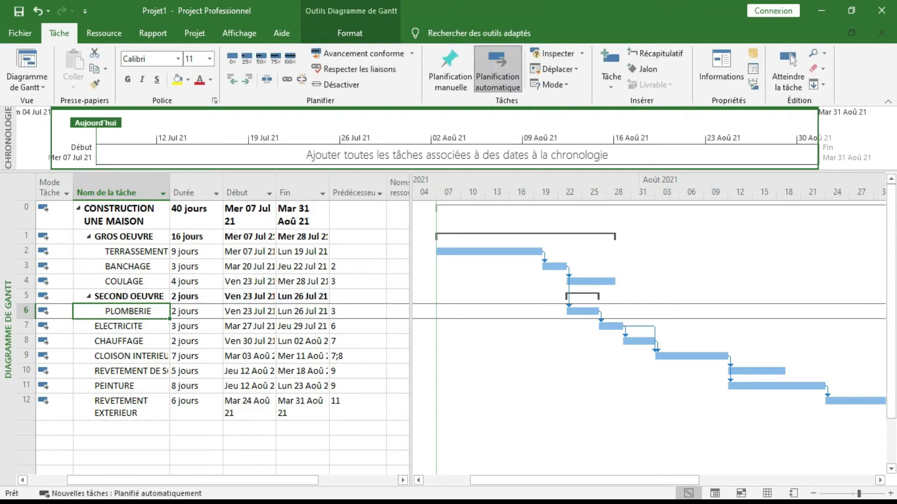
Step: Indent the ELECTRICITE and CHAUFFAGE tasks so they become subtasks of SECOND OEUVRE
left_click(135, 327)
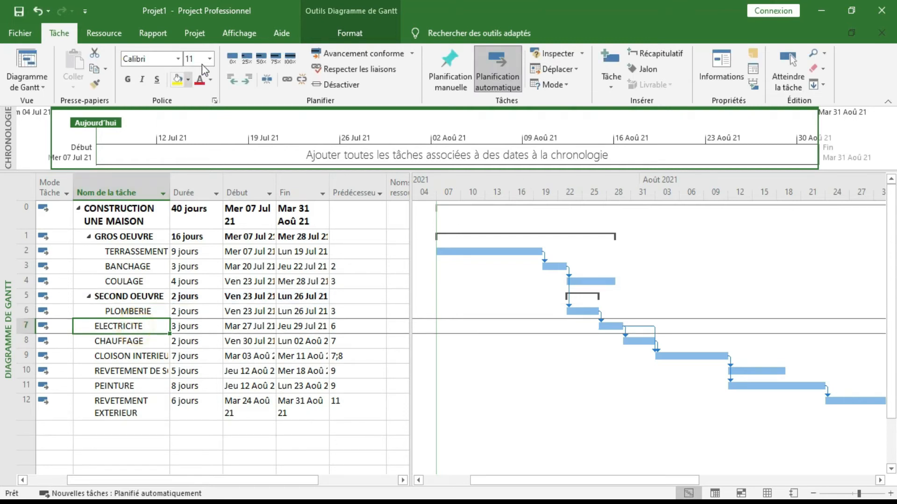
left_click(248, 79)
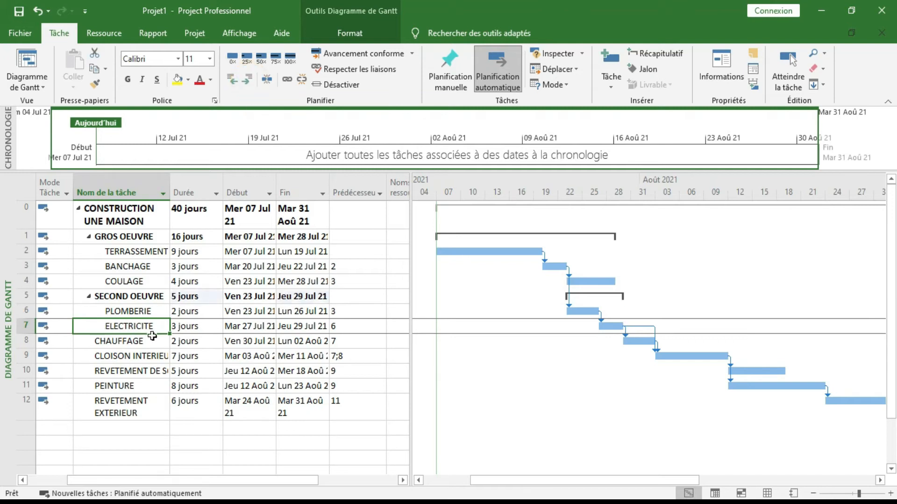
left_click(130, 342)
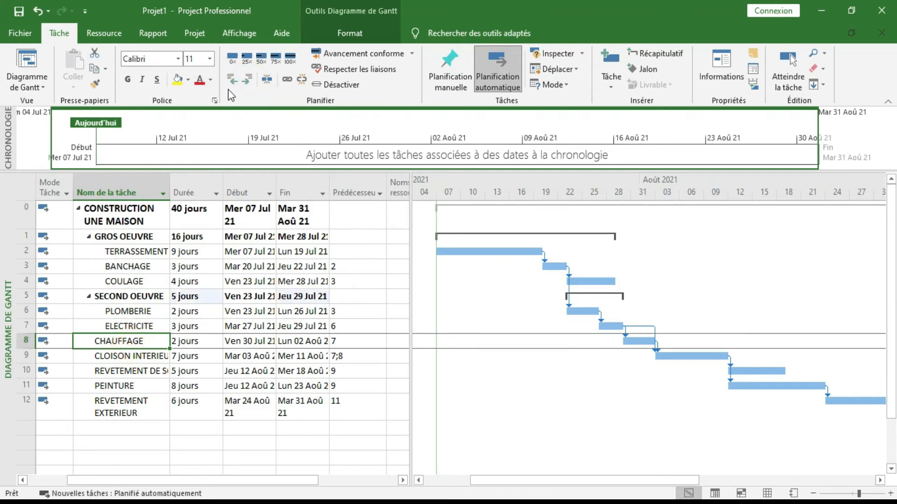
left_click(247, 84)
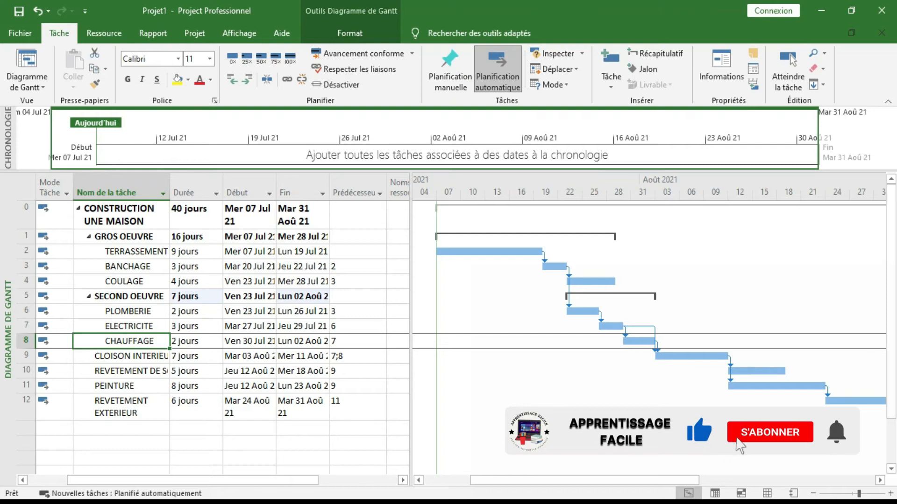
Step: Insert a summary task above CLOISON INTERIEUR and name it FINITION
left_click(135, 356)
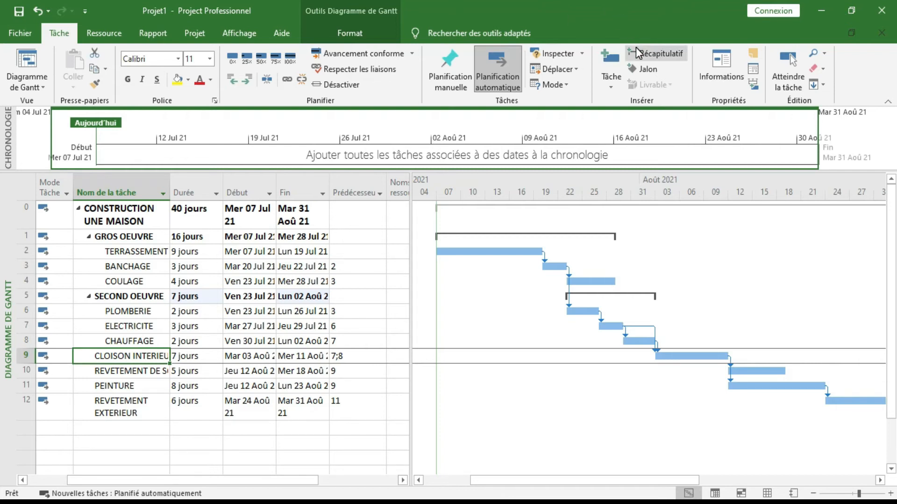
left_click(636, 53)
key("BackSpace")
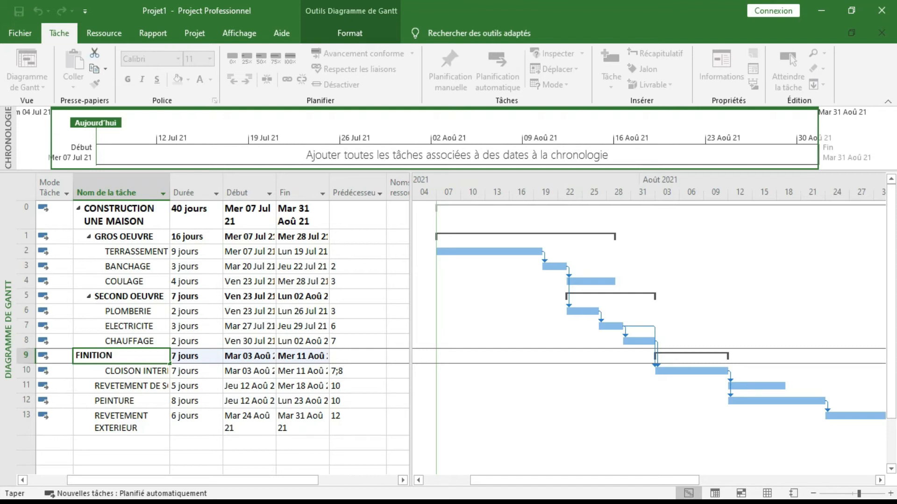
key("Return")
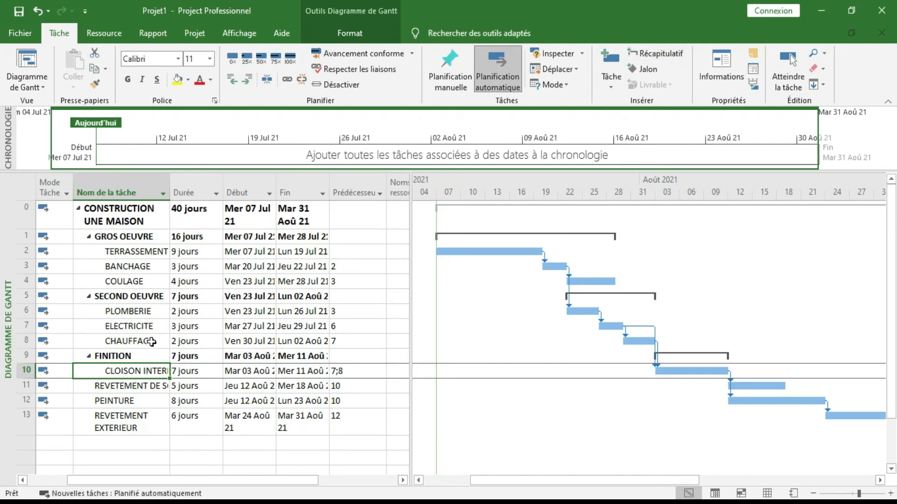
Step: Indent REVETEMENT DE SOL, PEINTURE and REVETEMENT EXTERIEUR so they become subtasks of FINITION
left_click(128, 387)
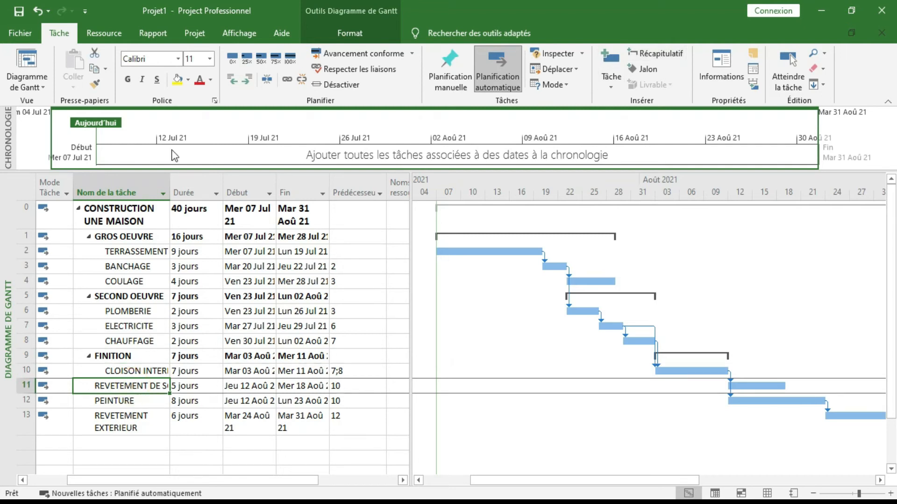
left_click(265, 80)
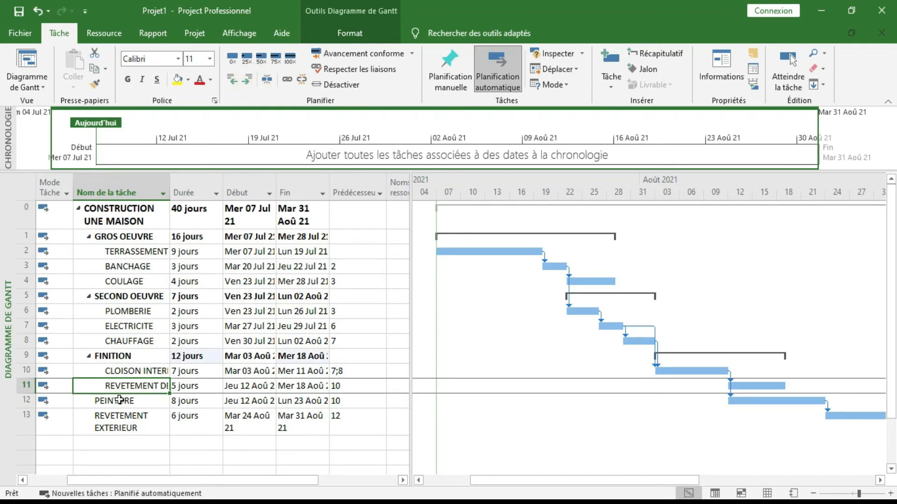
left_click(119, 400)
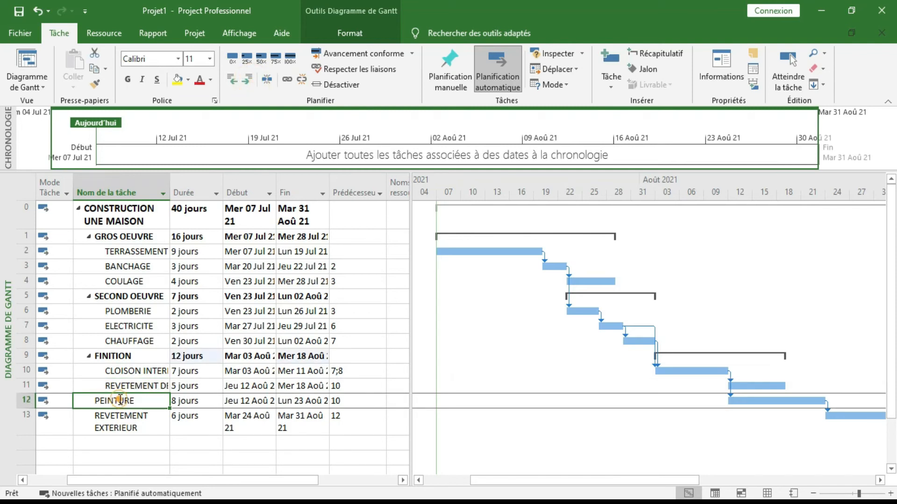
left_click(246, 80)
left_click(133, 425)
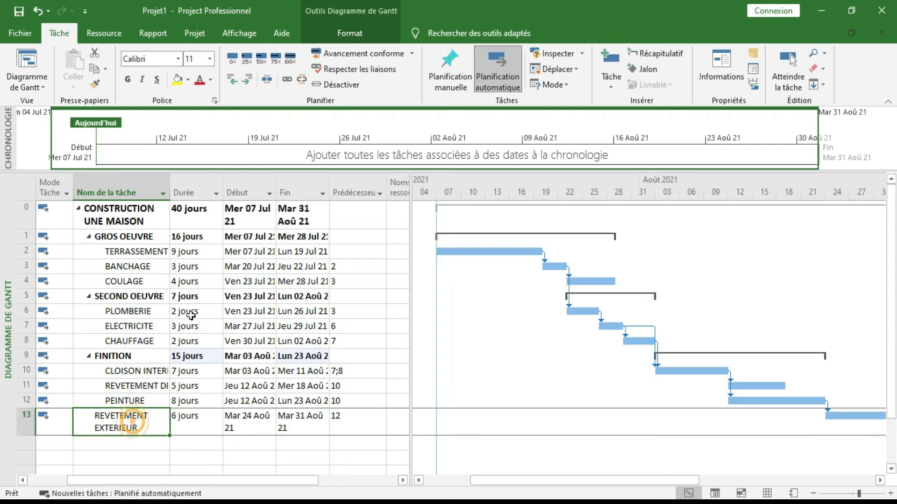
left_click(248, 81)
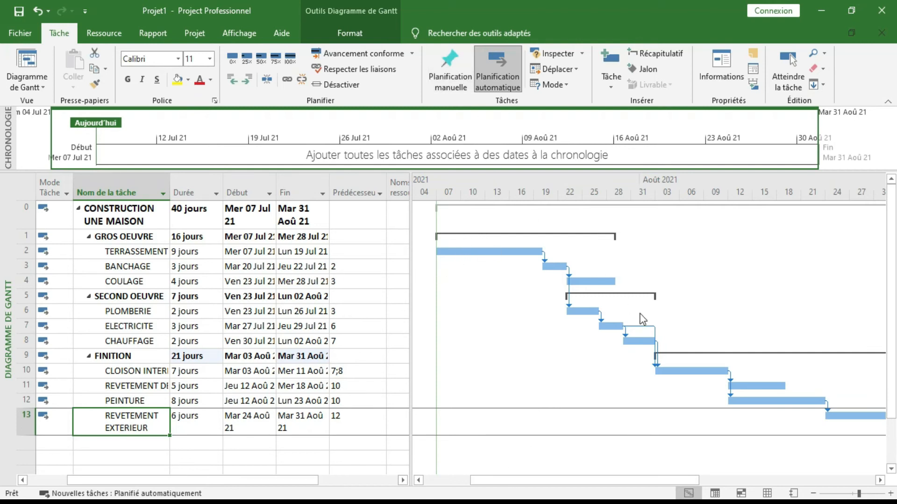
Step: Fit the Gantt chart's timescale to the entire project
left_click(239, 32)
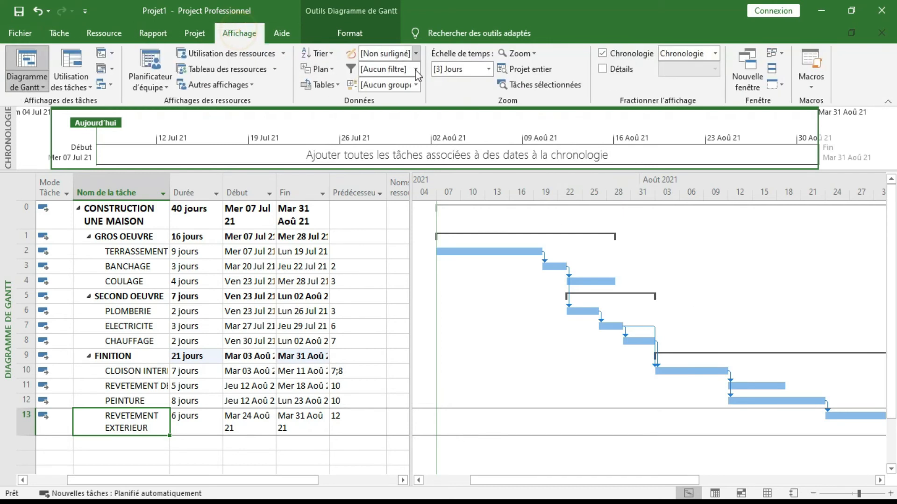
left_click(531, 73)
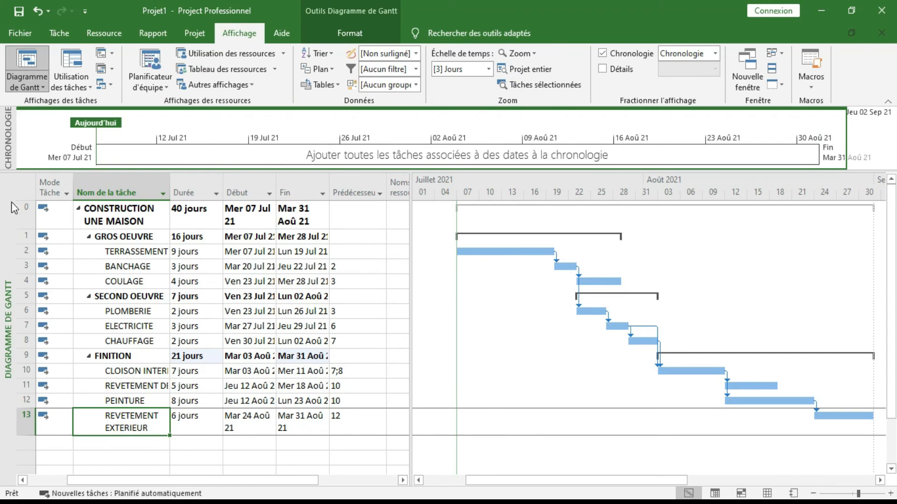